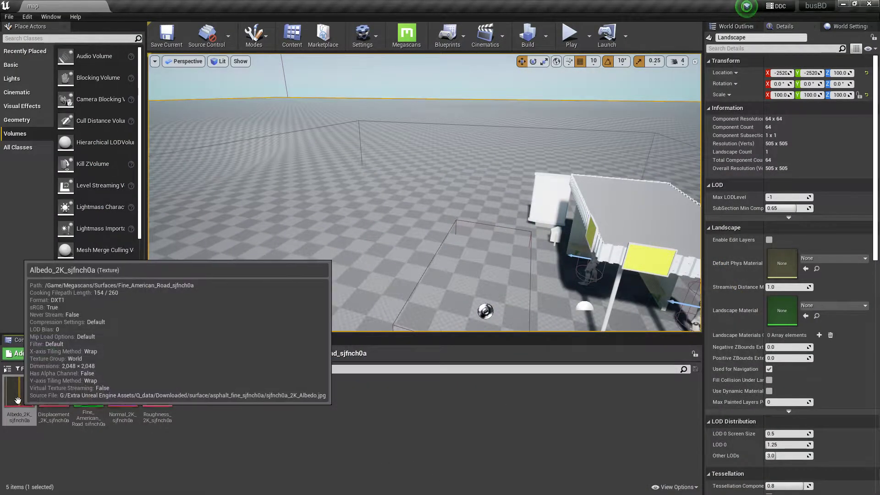
# Export the Albedo_2K_sjfnch0a road texture to the Pictures folder with All Files as the save type
pyautogui.rightClick(17, 400)
pyautogui.moveTo(47, 134)
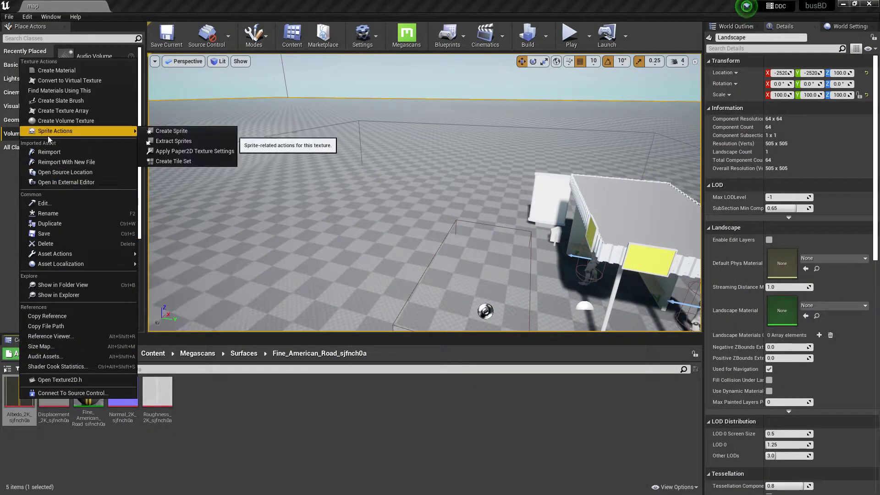
pyautogui.moveTo(55, 255)
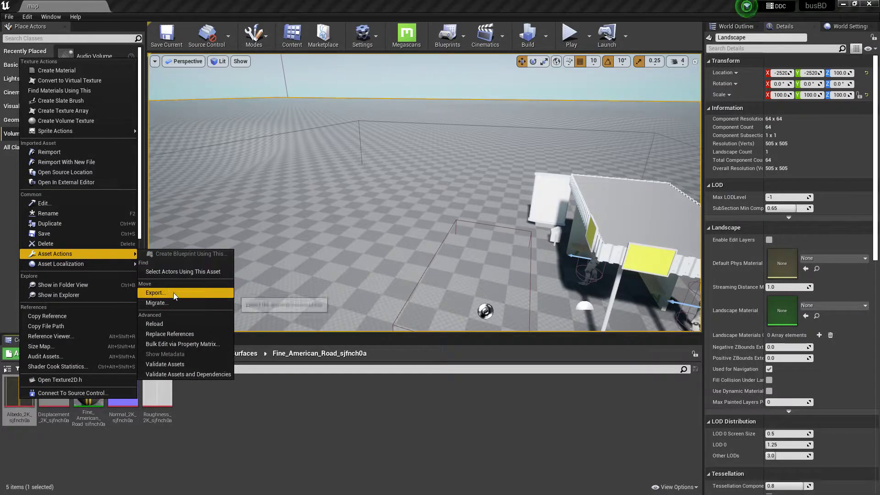
pyautogui.click(173, 293)
pyautogui.click(44, 108)
pyautogui.click(151, 213)
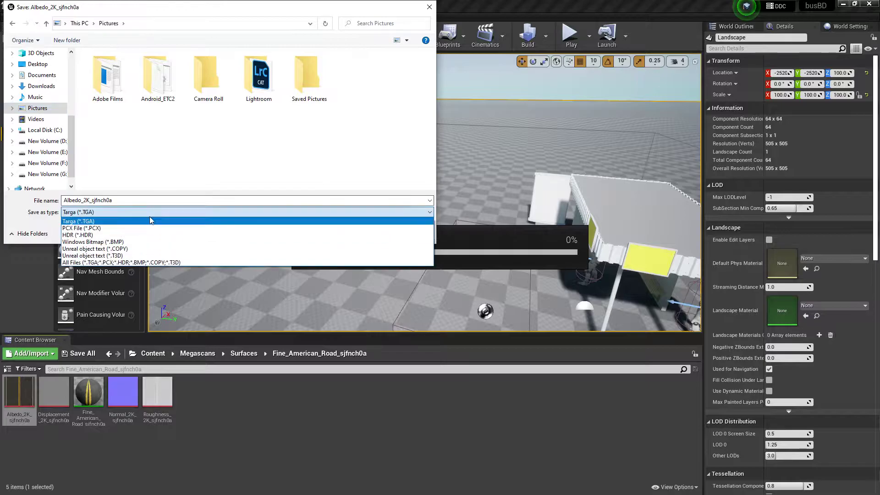
pyautogui.click(137, 263)
pyautogui.click(359, 233)
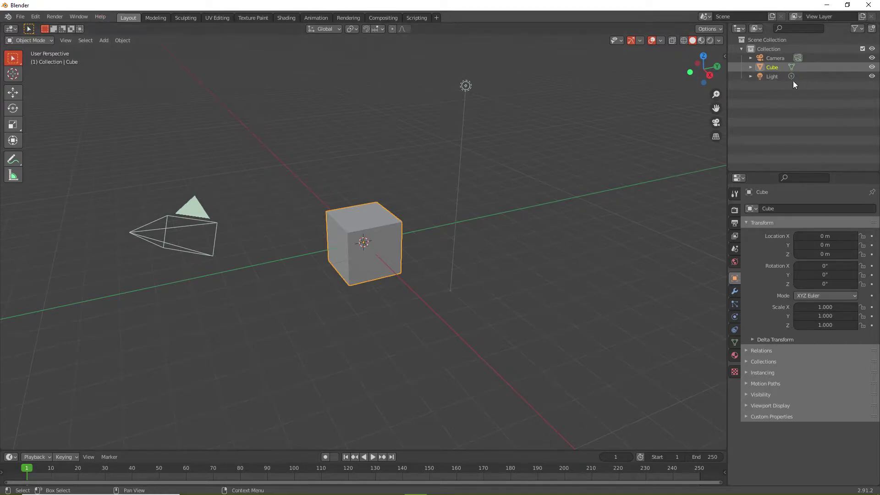
# Switch to Blender and delete the default light, cube and camera from the scene
pyautogui.click(774, 78)
pyautogui.press('Delete')
pyautogui.click(771, 67)
pyautogui.press('Delete')
pyautogui.click(773, 59)
pyautogui.press('Delete')
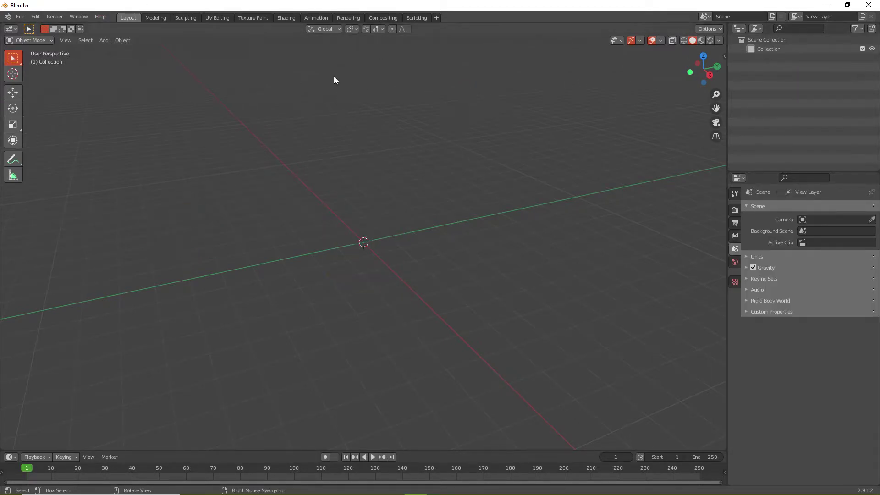
# Add a plane mesh at the scene origin and show the viewport in material preview shading
pyautogui.click(105, 40)
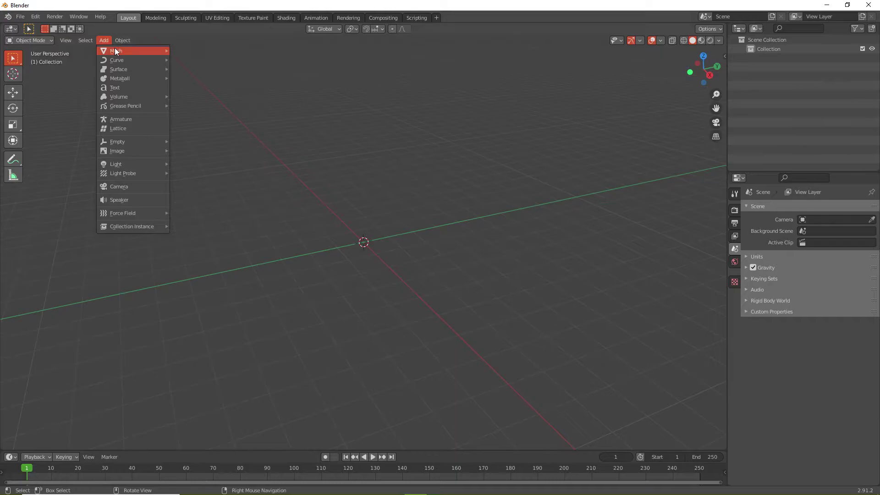
pyautogui.moveTo(114, 47)
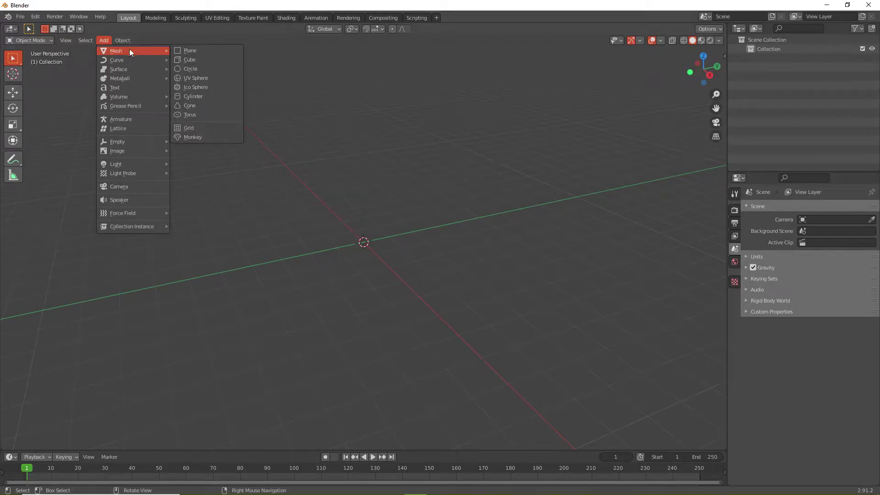
pyautogui.click(211, 50)
pyautogui.moveTo(445, 172); pyautogui.dragTo(428, 196, button='middle')
pyautogui.scroll(3, 413, 229)
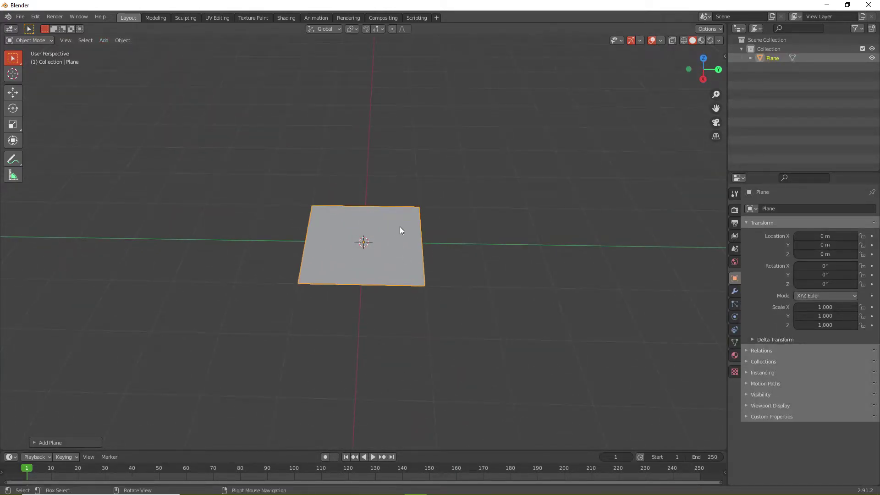
pyautogui.moveTo(398, 227); pyautogui.dragTo(463, 218, button='middle')
pyautogui.click(701, 41)
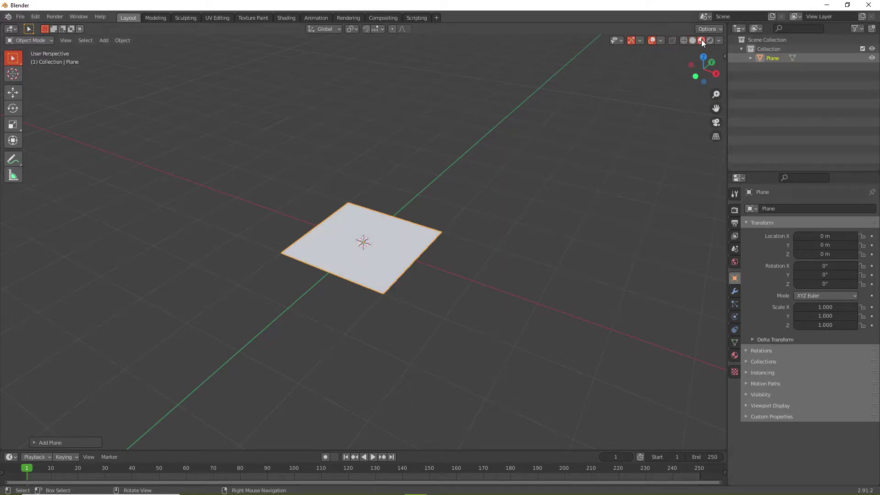
pyautogui.scroll(2, 366, 240)
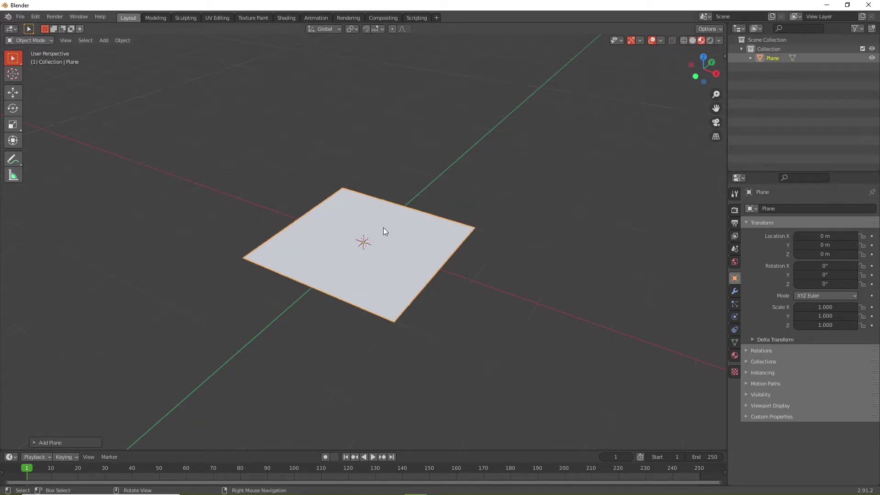
# Open the Shading workspace and create a new material named mat-raod for the plane
pyautogui.click(291, 17)
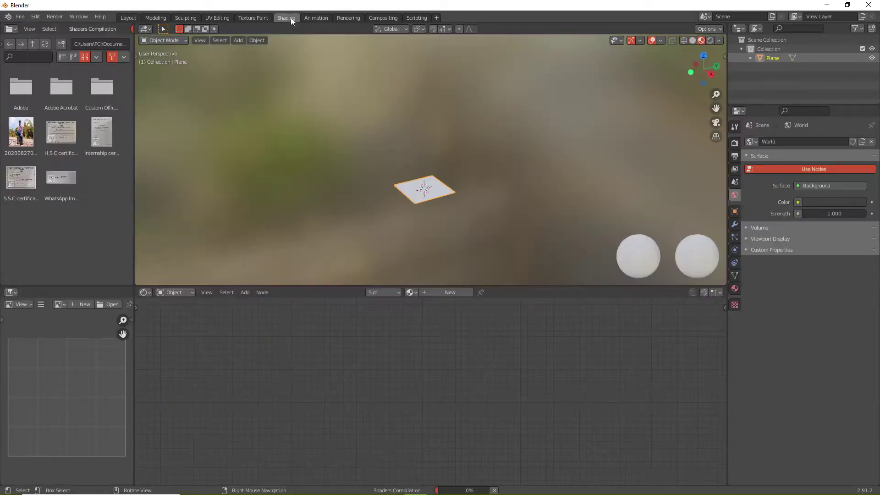
pyautogui.click(442, 293)
pyautogui.doubleClick(443, 292)
pyautogui.press('BackSpace')
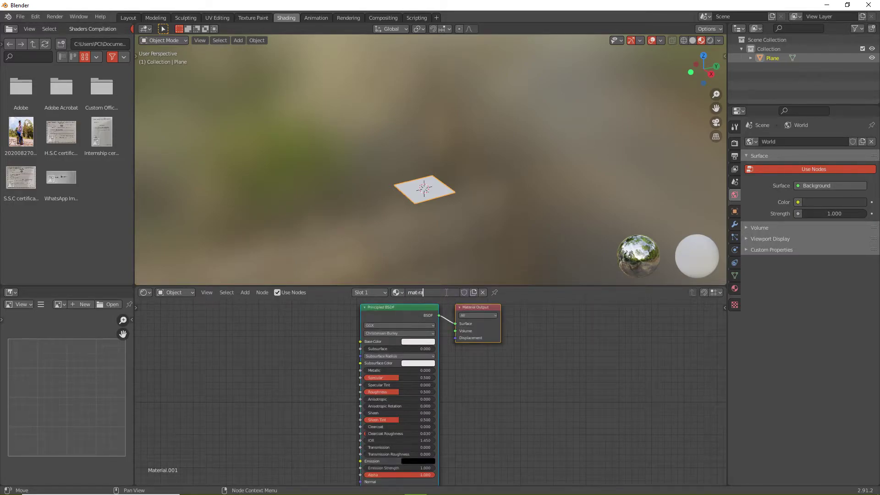
pyautogui.press('Return')
# Add an Image Texture node beside the Principled BSDF node in the plane's material
pyautogui.click(246, 292)
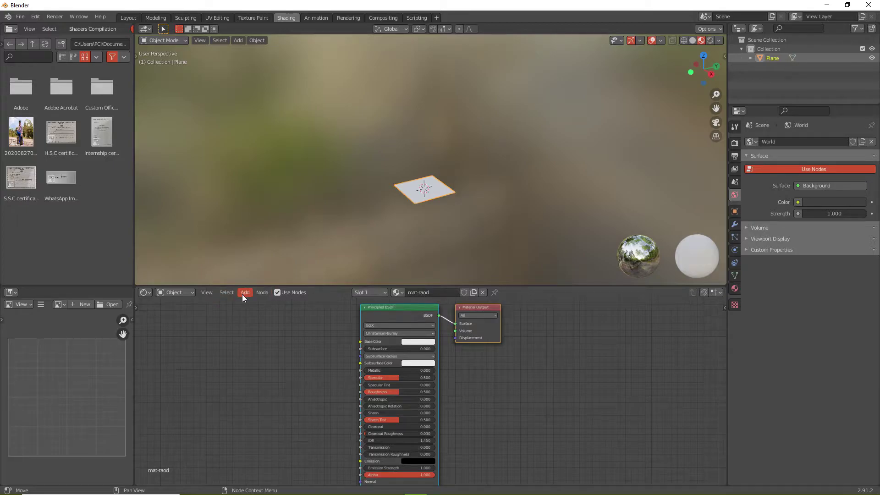
pyautogui.click(258, 303)
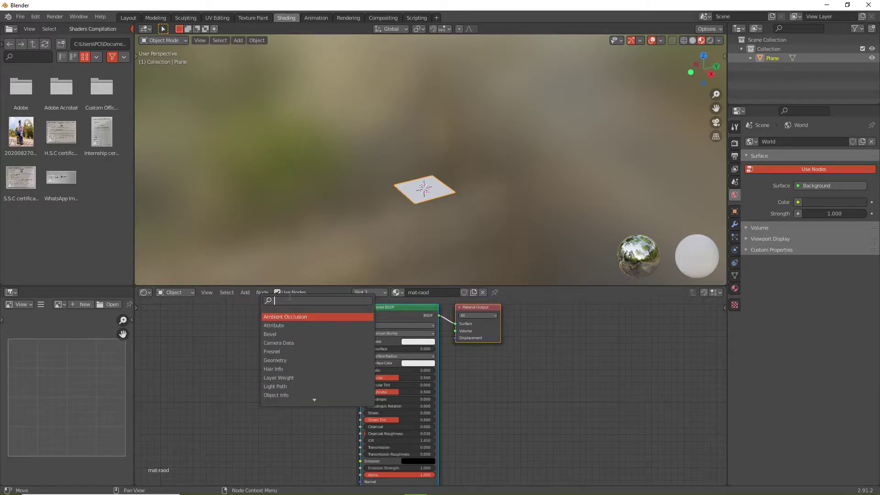
pyautogui.write('imag')
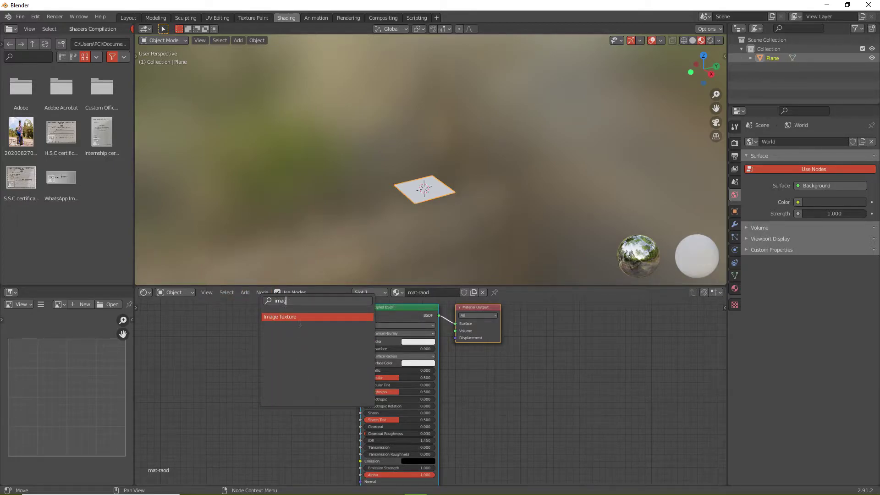
pyautogui.press('Return')
pyautogui.click(260, 341)
# Load Albedo_2K_sjfnch0a.TGA from Pictures into the Image Texture node and connect its Color output to Base Color
pyautogui.click(267, 341)
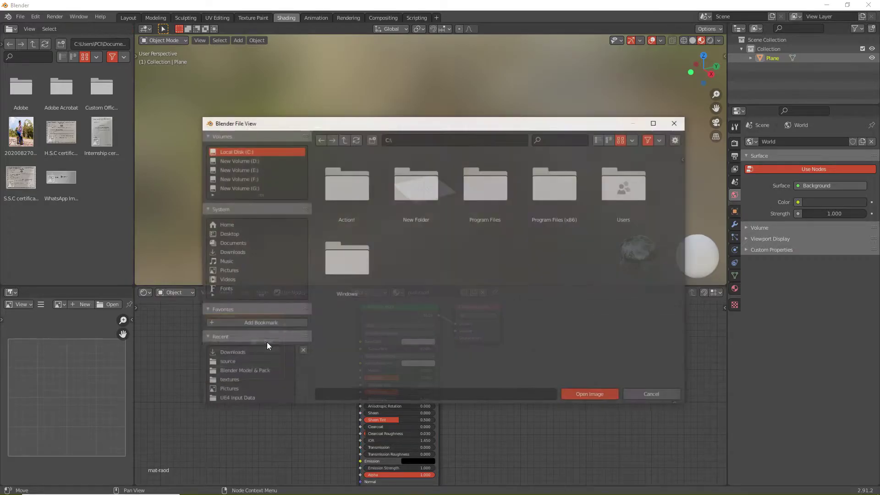
pyautogui.click(229, 272)
pyautogui.click(362, 256)
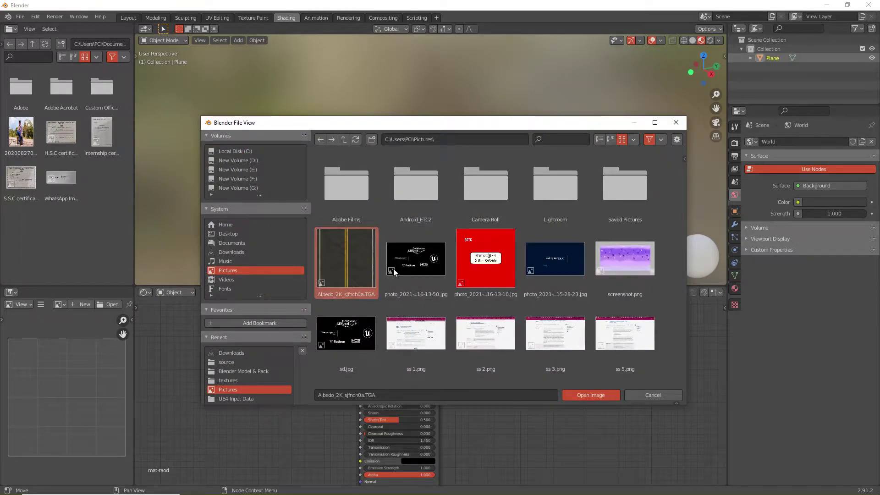
pyautogui.click(602, 395)
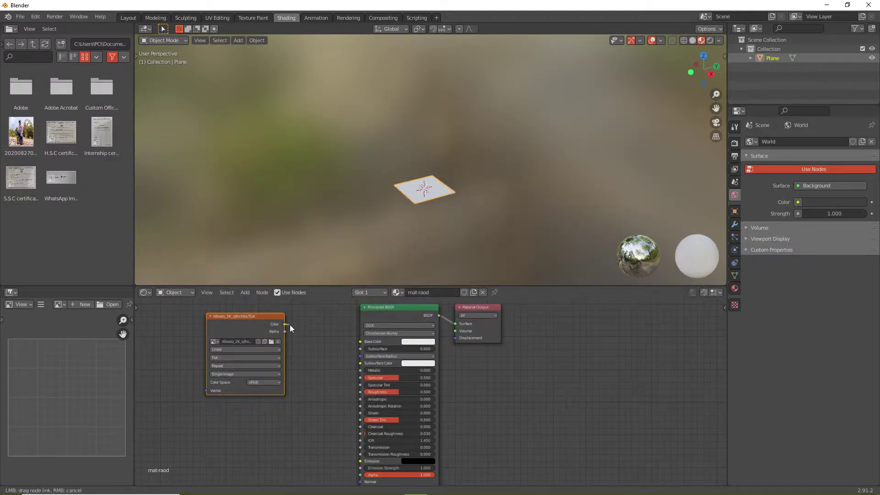
pyautogui.moveTo(285, 324); pyautogui.dragTo(361, 341)
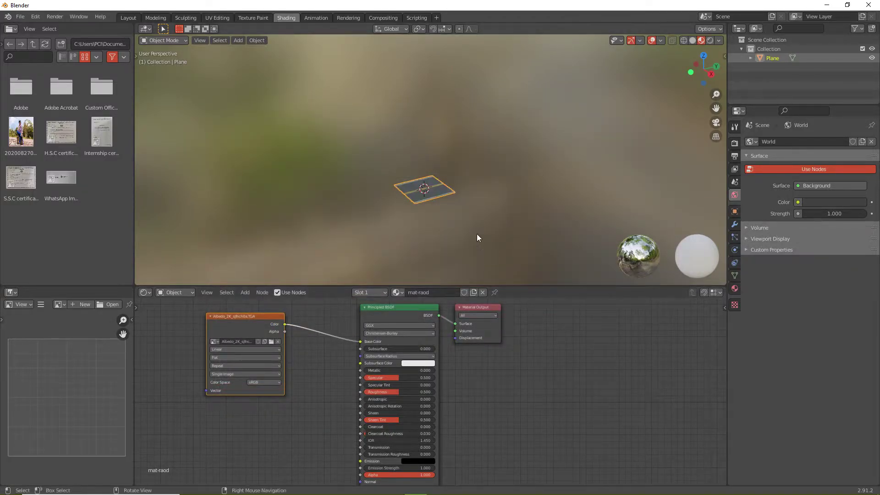
# Return to the Layout workspace and put the textured plane into Edit Mode
pyautogui.click(130, 17)
pyautogui.moveTo(471, 237); pyautogui.dragTo(584, 338, button='middle')
pyautogui.click(351, 250)
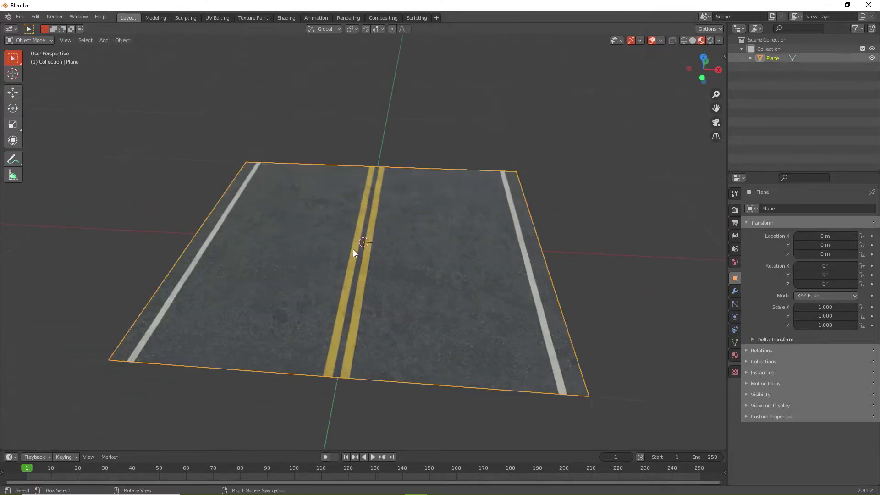
pyautogui.moveTo(579, 295); pyautogui.dragTo(542, 294, button='middle')
pyautogui.click(28, 41)
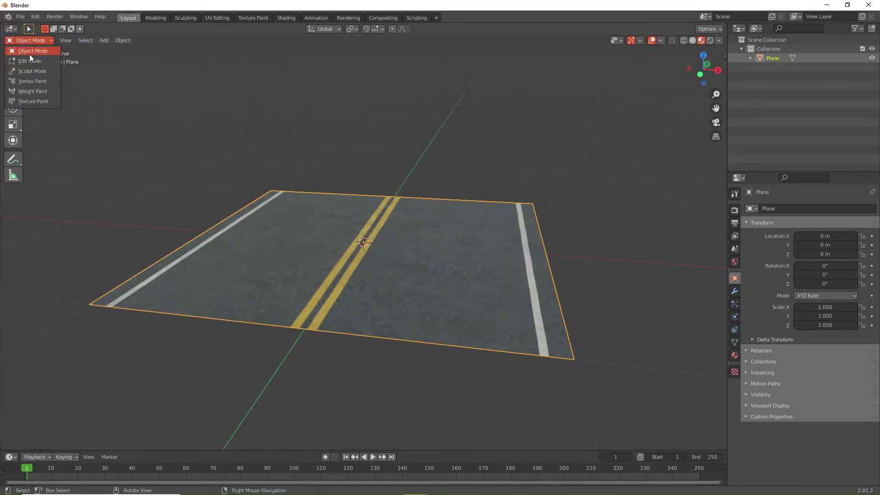
pyautogui.click(30, 54)
# Extrude the plane's two side edges parallel to the yellow lines and move them straight down along Z
pyautogui.moveTo(349, 200); pyautogui.dragTo(301, 201, button='middle')
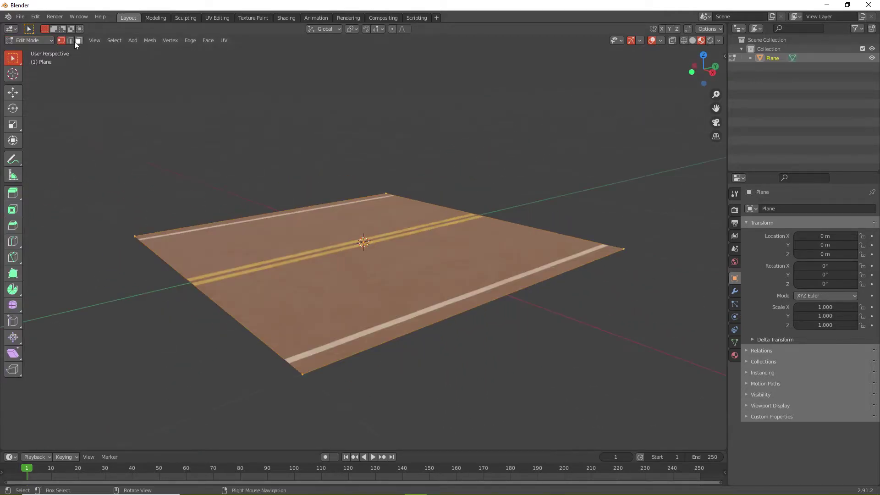
pyautogui.click(440, 335)
pyautogui.moveTo(433, 320); pyautogui.dragTo(726, 104, button='middle')
pyautogui.click(703, 78)
pyautogui.click(14, 96)
pyautogui.press('e')
pyautogui.rightClick(371, 191)
pyautogui.moveTo(366, 200); pyautogui.dragTo(366, 225)
pyautogui.moveTo(513, 194); pyautogui.dragTo(519, 346, button='middle')
pyautogui.click(461, 325)
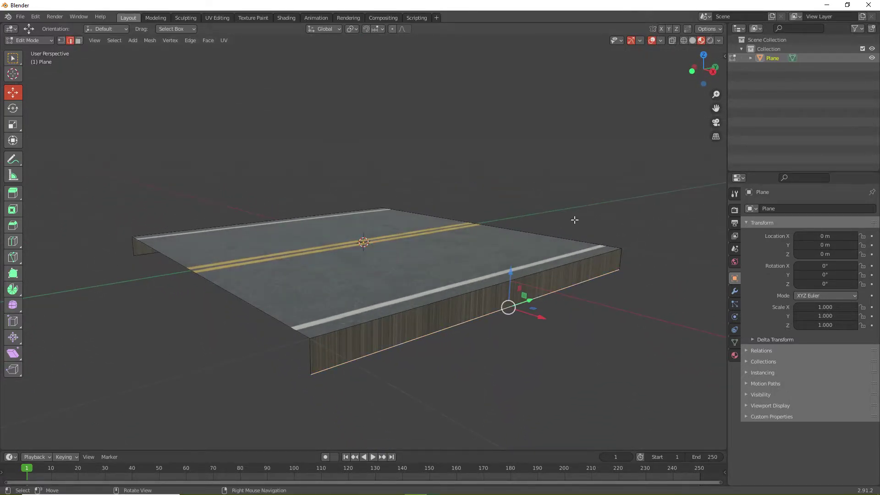
pyautogui.click(692, 71)
pyautogui.click(381, 27)
pyautogui.click(362, 56)
pyautogui.moveTo(184, 249); pyautogui.dragTo(259, 273, button='middle')
pyautogui.keyDown('shift'); pyautogui.click(260, 284); pyautogui.keyUp('shift')
pyautogui.moveTo(399, 208); pyautogui.dragTo(361, 205, button='middle')
pyautogui.click(709, 70)
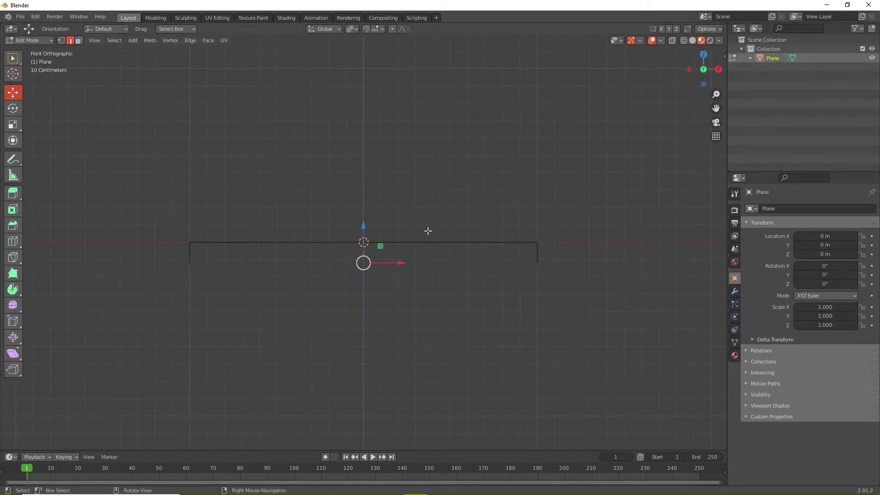
pyautogui.press('s')
pyautogui.rightClick(473, 217)
# Move the lower edge of the positive-X side wall outward in front view to form a slope
pyautogui.moveTo(497, 203); pyautogui.dragTo(472, 213, button='middle')
pyautogui.click(548, 294)
pyautogui.click(697, 72)
pyautogui.scroll(2, 540, 291)
pyautogui.keyDown('ctrl'); pyautogui.scroll(3, 536, 293); pyautogui.keyUp('ctrl')
pyautogui.moveTo(512, 283); pyautogui.dragTo(544, 271)
# Move the opposite side wall's lower edge outward along negative X to form a matching slope, and clear the selection
pyautogui.keyDown('ctrl'); pyautogui.scroll(-5, 541, 271); pyautogui.keyUp('ctrl')
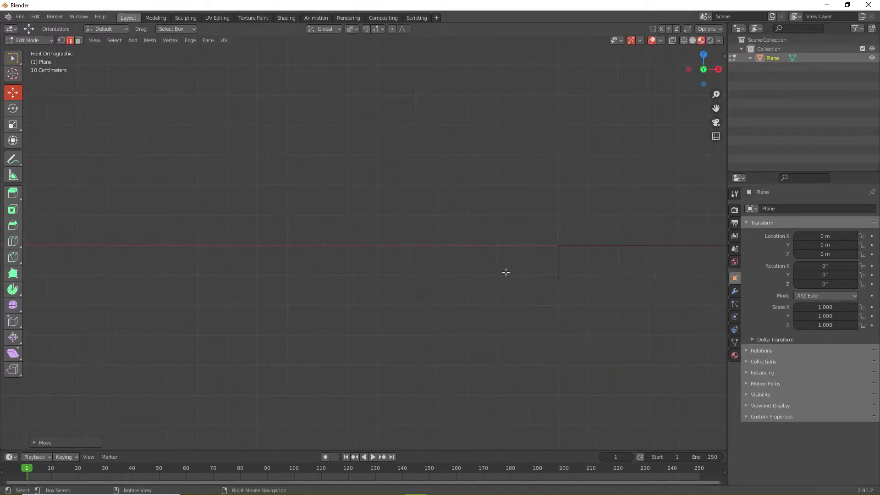
pyautogui.moveTo(551, 277); pyautogui.dragTo(596, 265, button='middle')
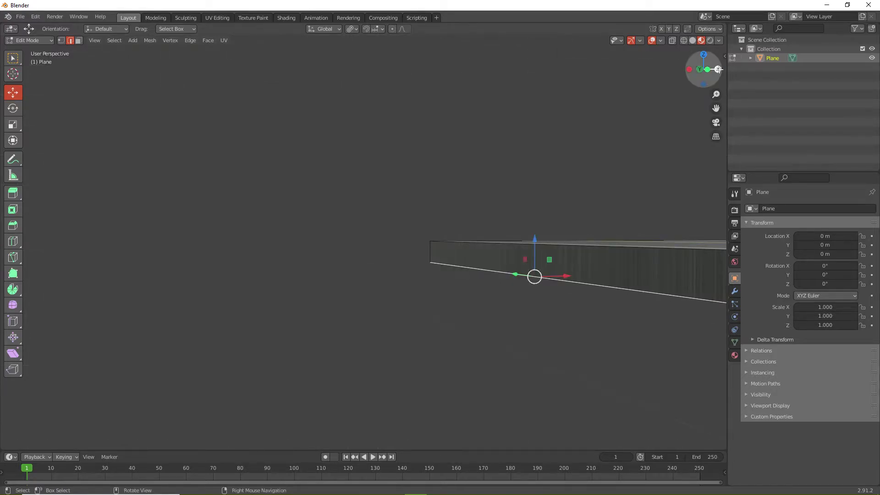
pyautogui.click(707, 69)
pyautogui.moveTo(596, 283); pyautogui.dragTo(532, 281)
pyautogui.moveTo(564, 193); pyautogui.dragTo(454, 297, button='middle')
pyautogui.click(533, 215)
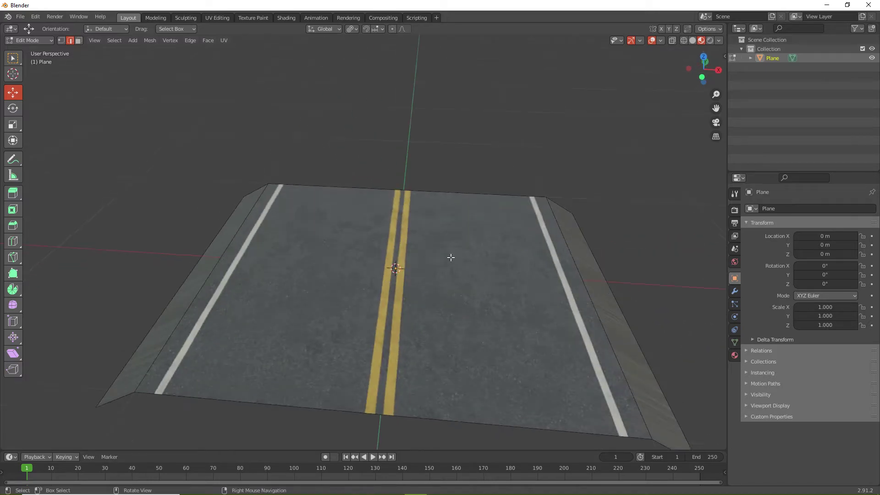
# Open the UV Editing workspace and show its 3D viewport in material preview shading
pyautogui.moveTo(391, 276); pyautogui.dragTo(408, 247, button='middle')
pyautogui.scroll(3, 391, 285)
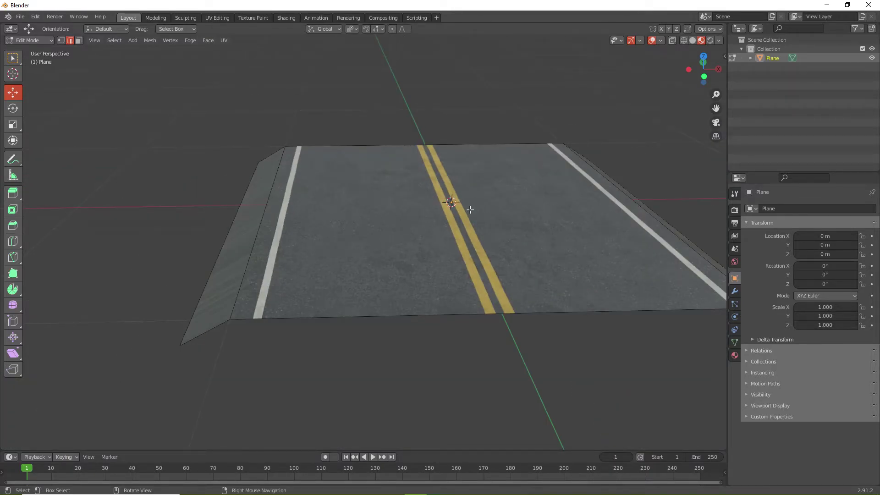
pyautogui.moveTo(433, 201); pyautogui.dragTo(544, 287, button='middle')
pyautogui.scroll(-2, 653, 387)
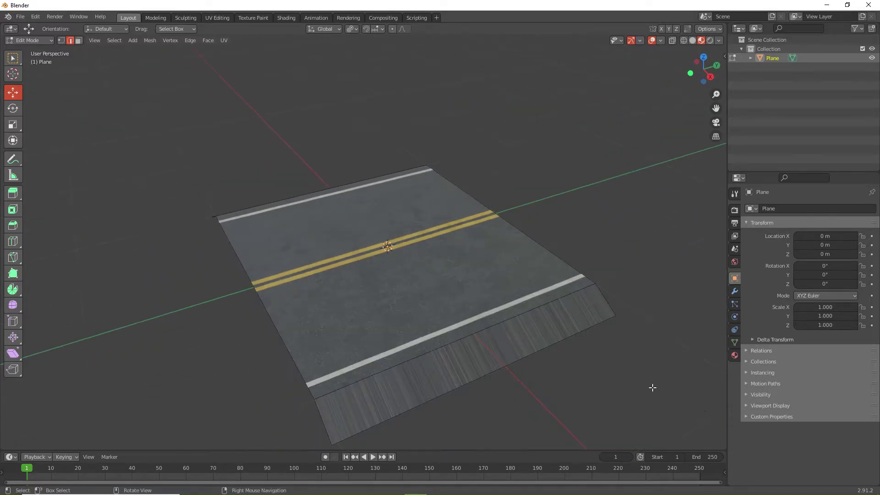
pyautogui.click(208, 18)
pyautogui.moveTo(591, 266); pyautogui.dragTo(615, 278, button='middle')
pyautogui.click(387, 93)
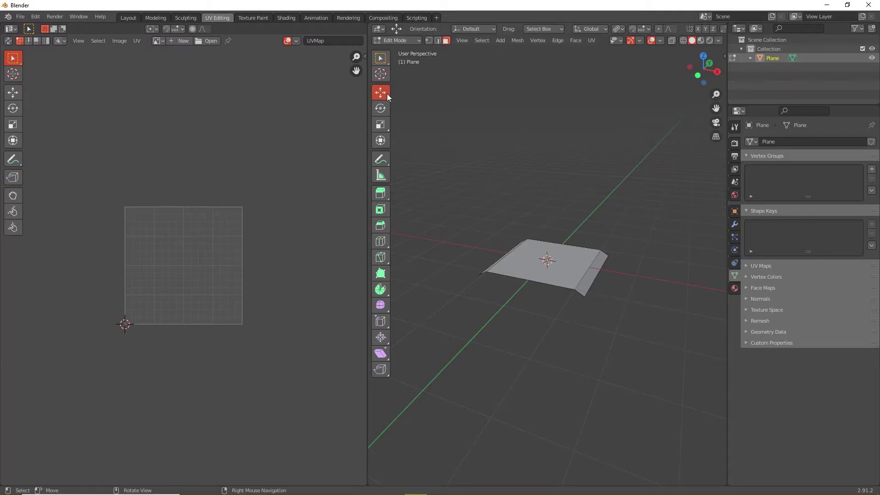
pyautogui.click(286, 17)
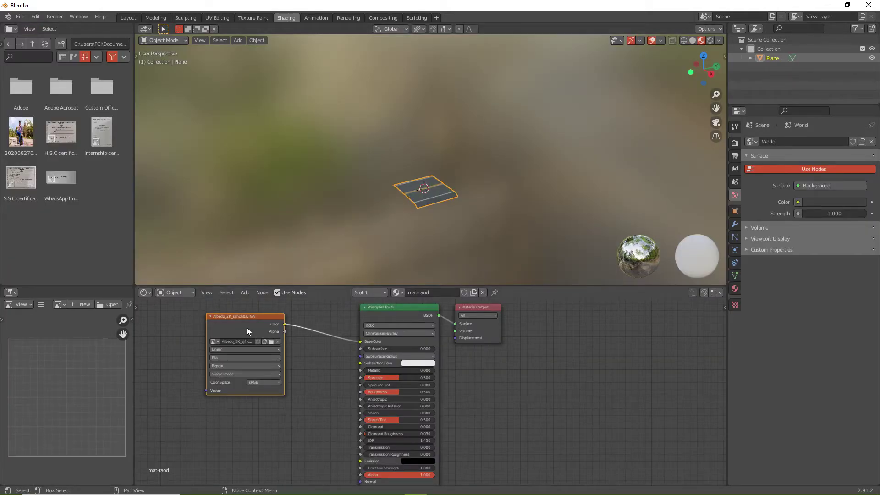
pyautogui.click(216, 18)
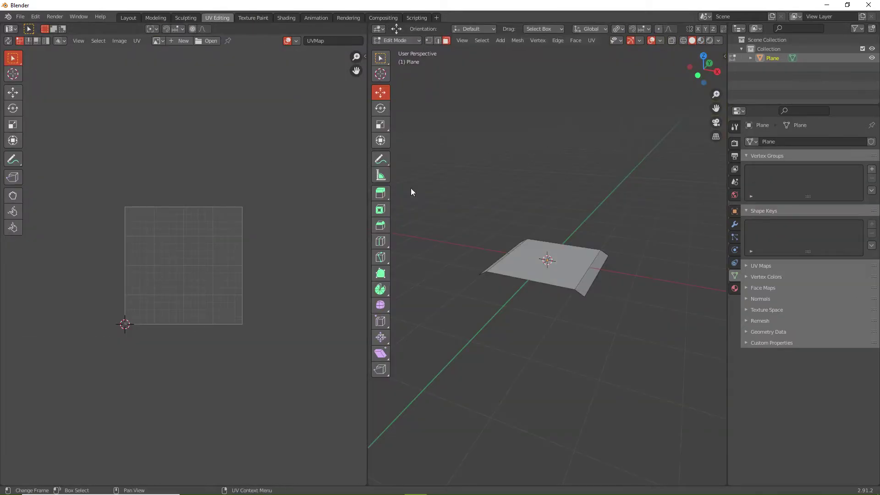
pyautogui.click(701, 40)
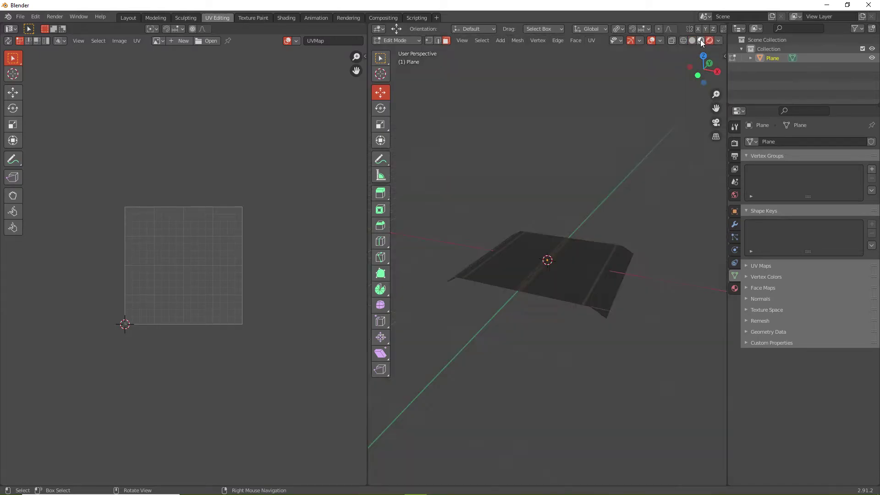
pyautogui.moveTo(542, 169); pyautogui.dragTo(593, 275, button='middle')
# Unwrap all faces of the road mesh with Smart UV Project at a 66° angle limit and zero island margin
pyautogui.press('a')
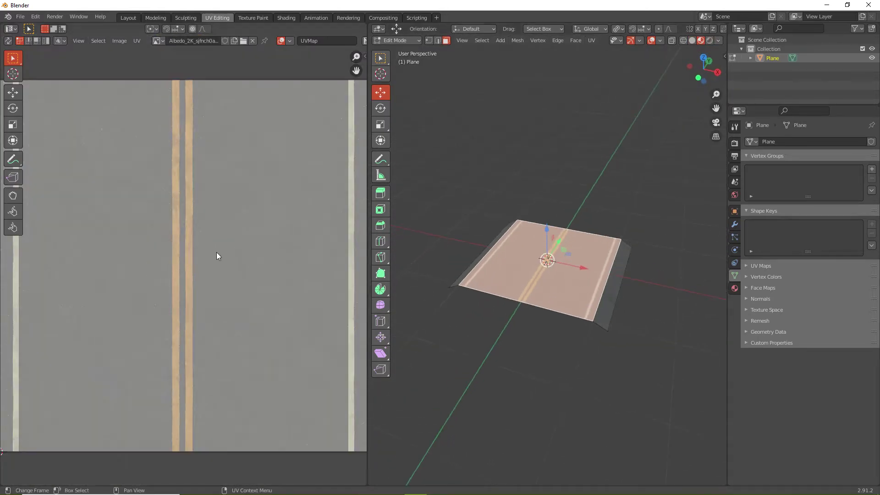
pyautogui.press('Home')
pyautogui.press('a')
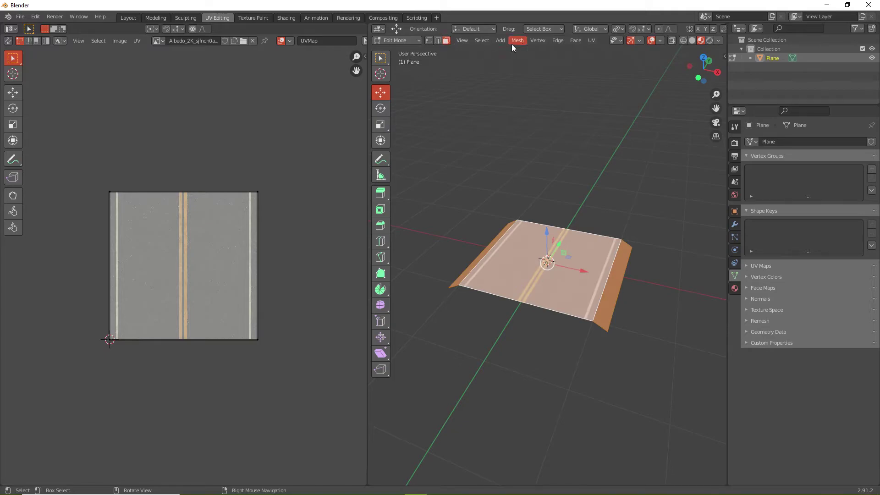
pyautogui.click(592, 41)
pyautogui.click(608, 51)
pyautogui.click(590, 41)
pyautogui.click(617, 65)
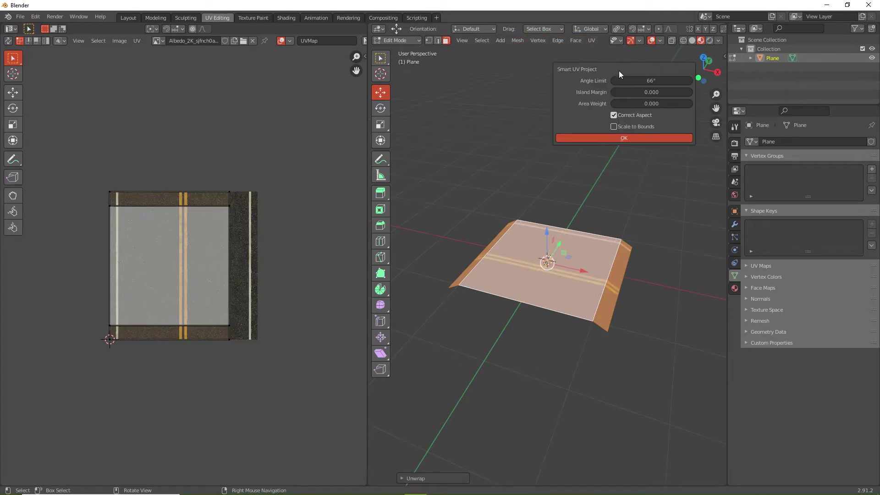
pyautogui.click(624, 138)
pyautogui.hotkey('alt', 'a')
pyautogui.moveTo(466, 191); pyautogui.dragTo(704, 258, button='middle')
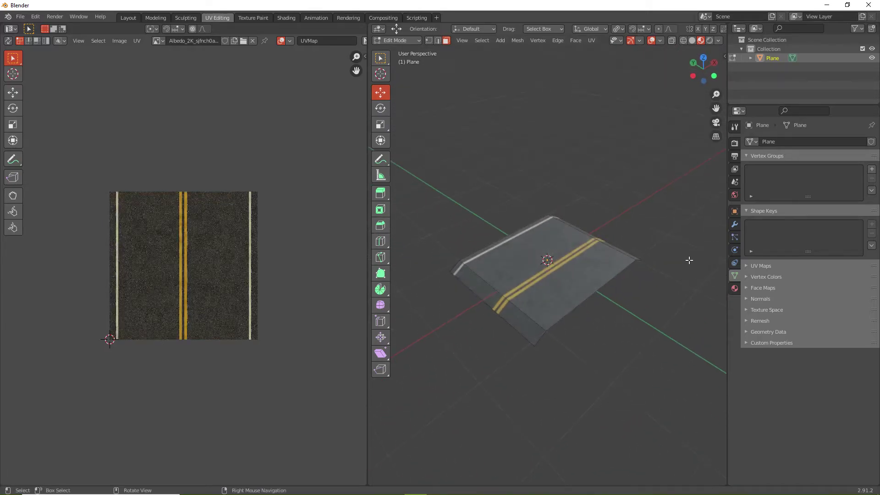
# Select the road's top face UV island and shift it slightly along positive X over the texture
pyautogui.press('a')
pyautogui.moveTo(561, 274); pyautogui.dragTo(577, 252, button='middle')
pyautogui.press('b')
pyautogui.moveTo(73, 175); pyautogui.dragTo(304, 364)
pyautogui.click(12, 92)
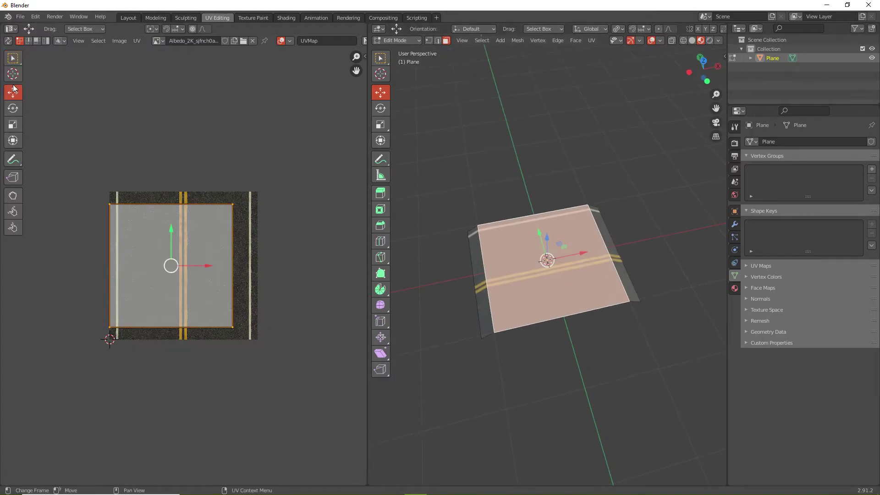
pyautogui.moveTo(205, 268); pyautogui.dragTo(216, 266)
pyautogui.scroll(1, 251, 267)
# Stretch the top face island's two vertical edges outward to the texture's side borders, covering both white lines
pyautogui.moveTo(257, 176); pyautogui.dragTo(291, 381)
pyautogui.moveTo(291, 268); pyautogui.dragTo(314, 266)
pyautogui.rightClick(313, 266)
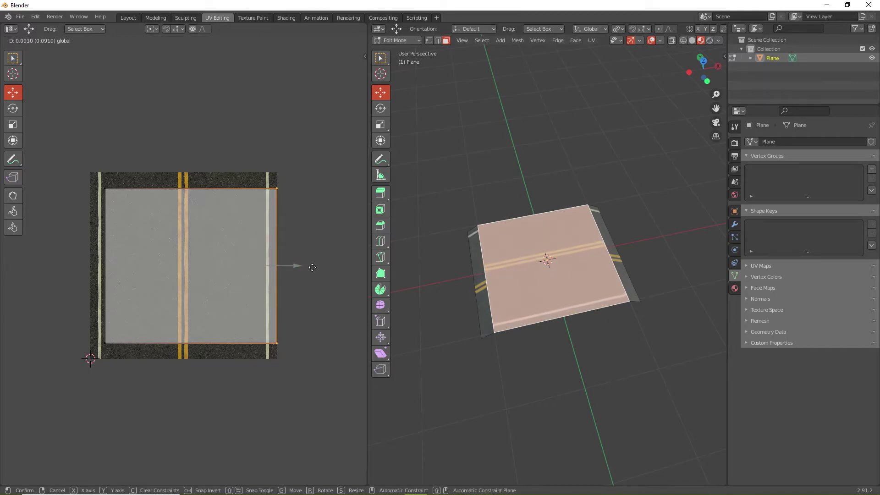
pyautogui.moveTo(92, 163); pyautogui.dragTo(160, 364)
pyautogui.moveTo(142, 269); pyautogui.dragTo(124, 273)
pyautogui.rightClick(124, 273)
pyautogui.click(208, 127)
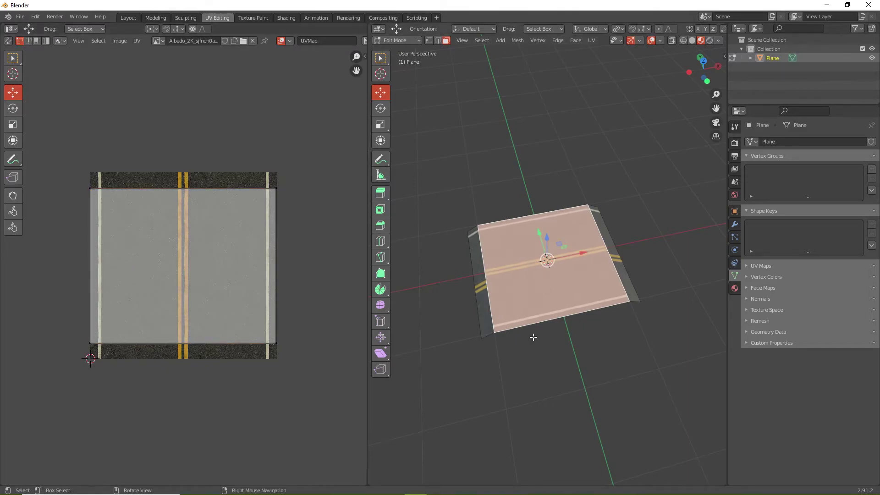
pyautogui.click(559, 361)
pyautogui.moveTo(558, 359); pyautogui.dragTo(572, 273, button='middle')
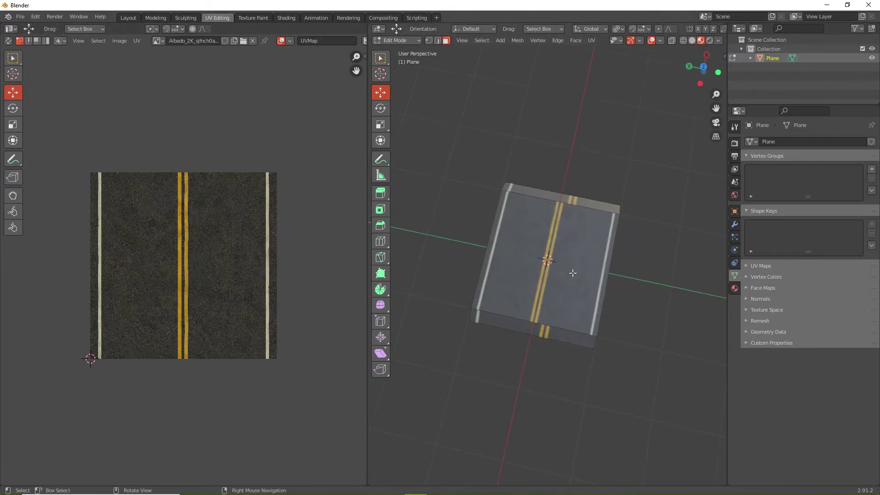
pyautogui.click(564, 196)
pyautogui.moveTo(564, 196); pyautogui.dragTo(635, 317, button='middle')
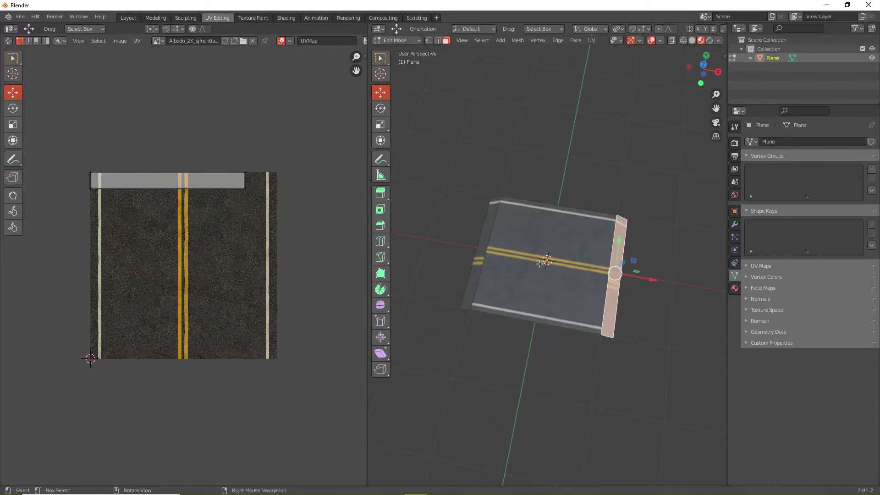
pyautogui.click(579, 234)
# Return to the Layout workspace and set the road object's Z rotation to -90°
pyautogui.click(129, 17)
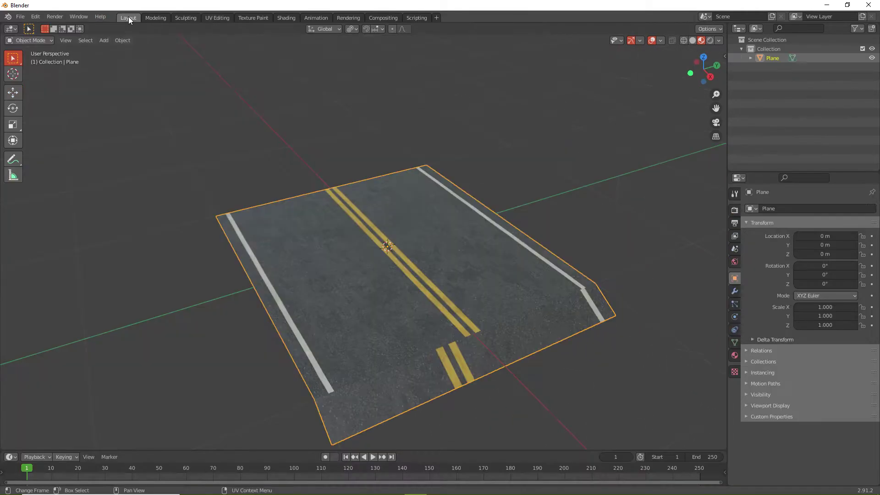
pyautogui.click(13, 108)
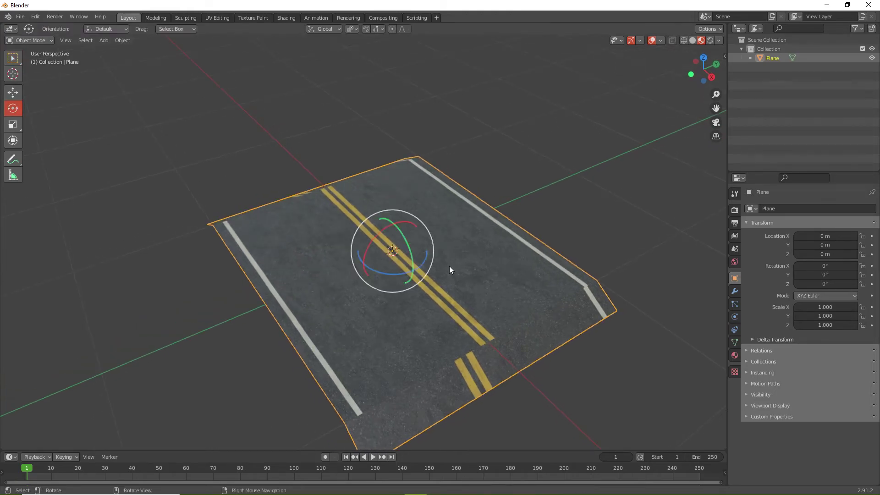
pyautogui.moveTo(414, 257); pyautogui.dragTo(359, 263)
pyautogui.hotkey('ctrl', 'z')
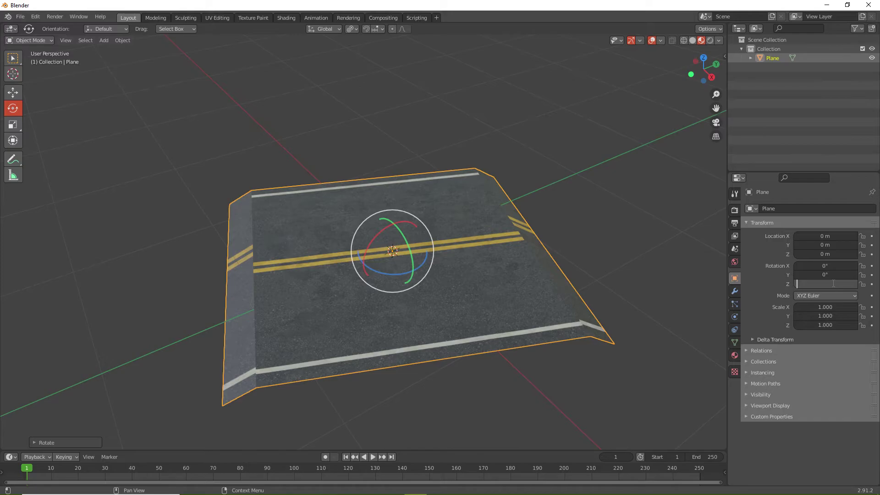
pyautogui.write('-90')
pyautogui.press('Return')
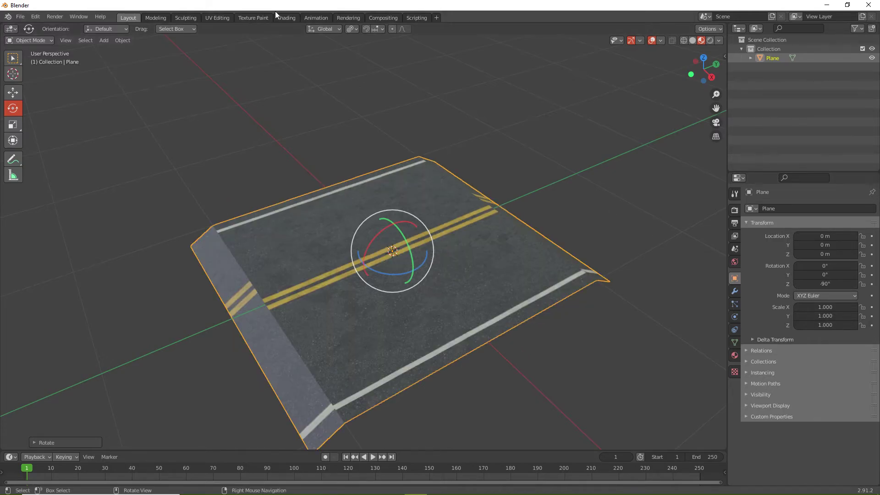
# In the UV Editing workspace, rotate the top face's UV island a quarter turn counterclockwise
pyautogui.click(218, 17)
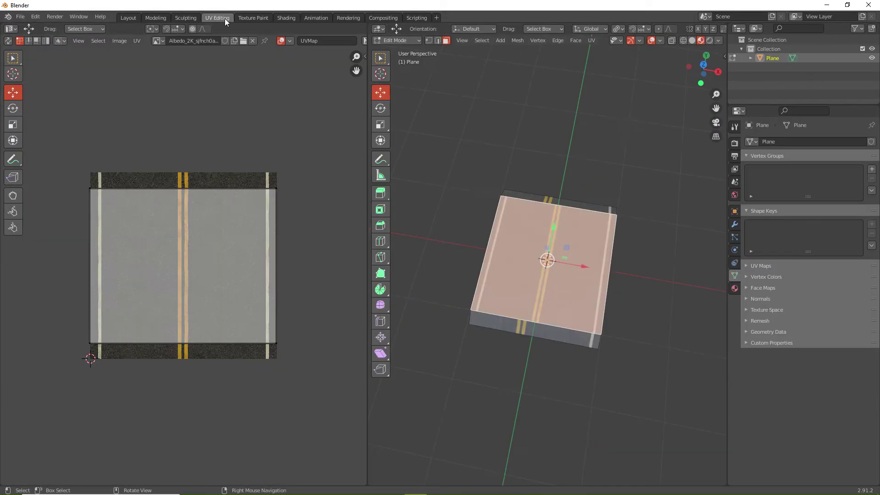
pyautogui.click(598, 186)
pyautogui.click(571, 200)
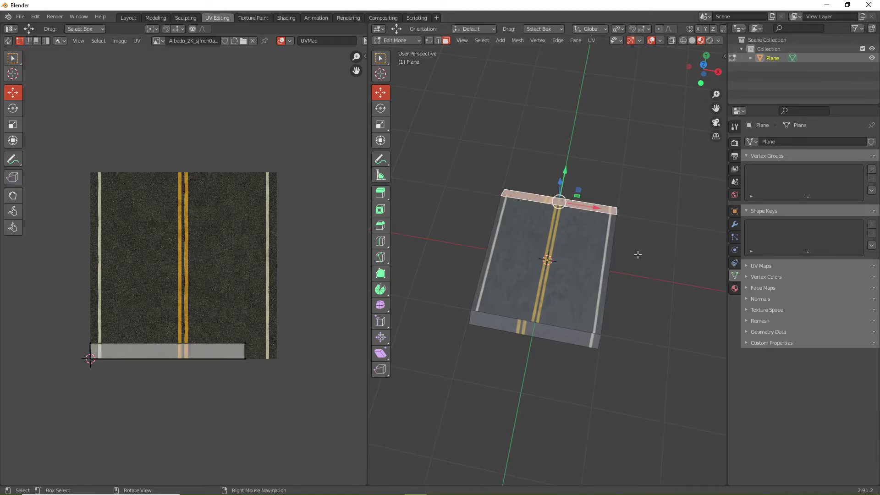
pyautogui.moveTo(639, 290); pyautogui.dragTo(543, 270, button='middle')
pyautogui.click(545, 269)
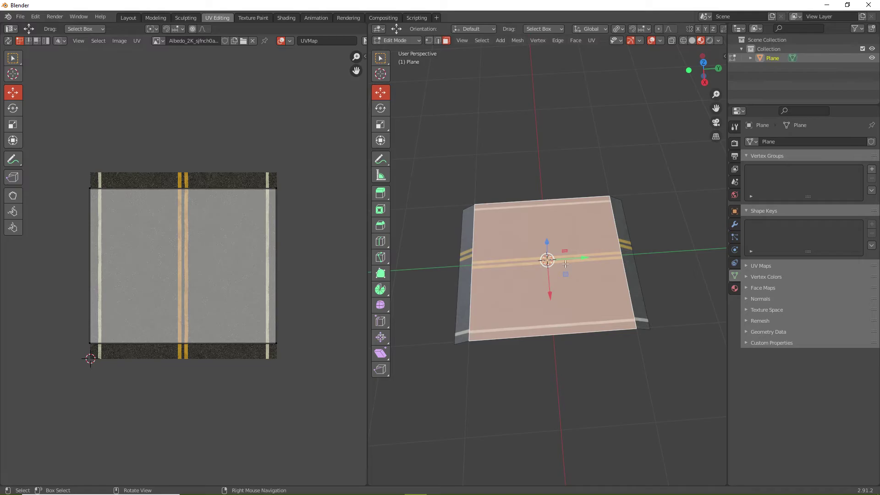
pyautogui.moveTo(39, 123); pyautogui.dragTo(284, 351)
pyautogui.click(8, 109)
pyautogui.moveTo(183, 224); pyautogui.dragTo(133, 268)
# Widen the rotated top face island by moving its two vertical edges out to the texture's side borders
pyautogui.moveTo(239, 142); pyautogui.dragTo(294, 376)
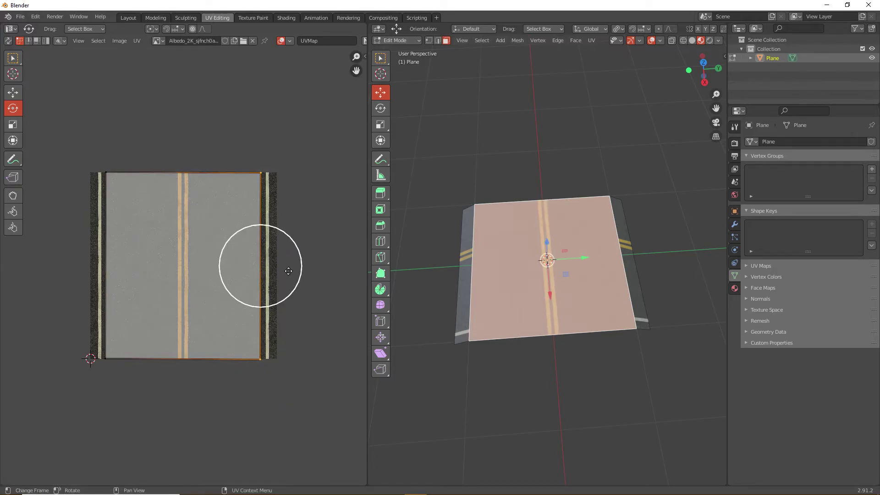
pyautogui.click(308, 284)
pyautogui.moveTo(233, 122); pyautogui.dragTo(310, 424)
pyautogui.click(13, 92)
pyautogui.moveTo(292, 265); pyautogui.dragTo(308, 265)
pyautogui.moveTo(82, 132); pyautogui.dragTo(189, 328)
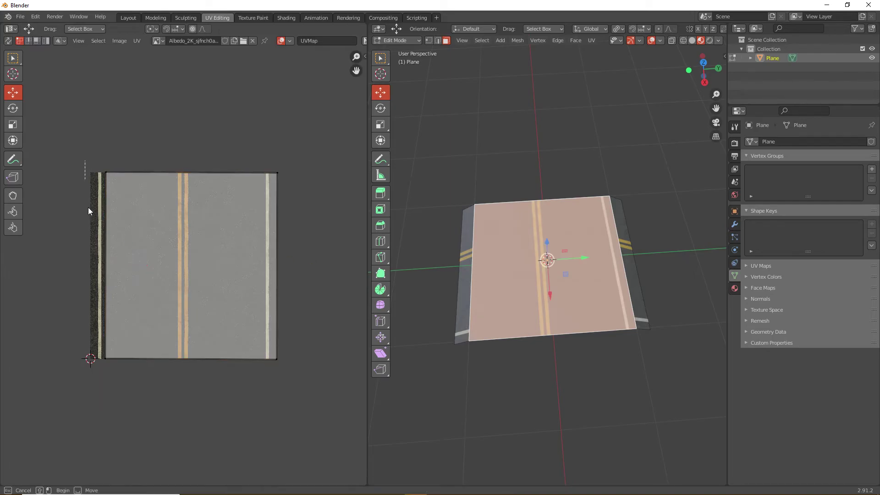
pyautogui.moveTo(144, 264); pyautogui.dragTo(124, 270)
pyautogui.click(303, 284)
pyautogui.click(574, 409)
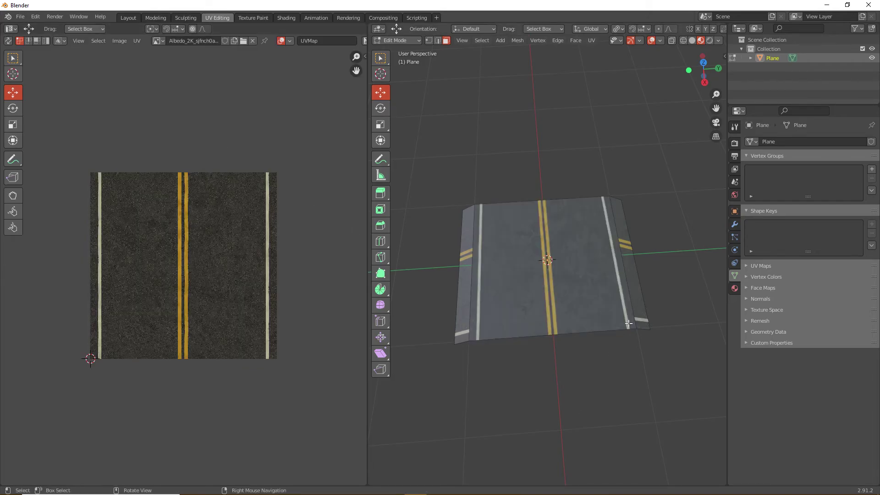
# Select both sloped side faces and scale their UV islands down together to about half size
pyautogui.click(636, 279)
pyautogui.moveTo(63, 309); pyautogui.dragTo(299, 434)
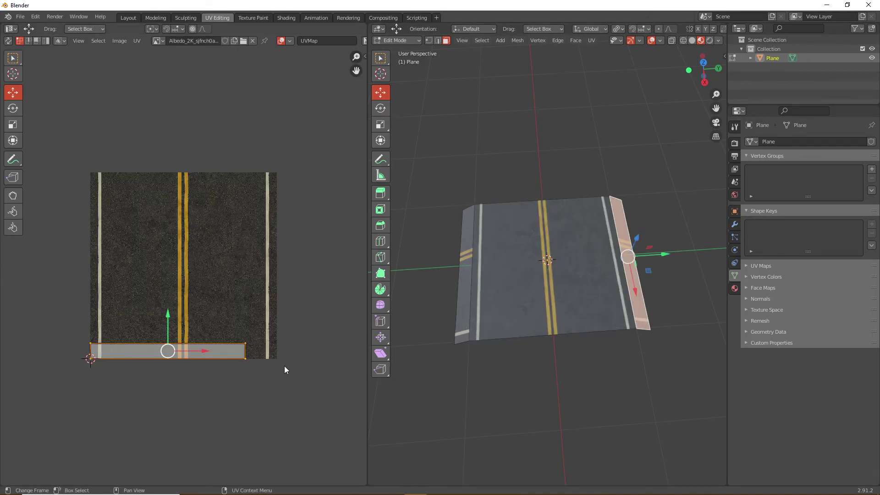
pyautogui.keyDown('shift'); pyautogui.click(462, 285); pyautogui.keyUp('shift')
pyautogui.click(160, 172)
pyautogui.moveTo(40, 103); pyautogui.dragTo(300, 403)
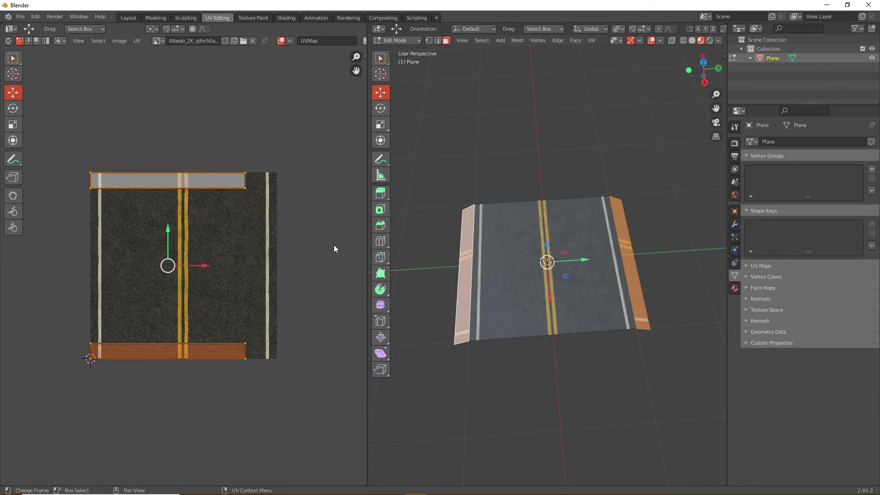
pyautogui.press('s')
pyautogui.click(251, 262)
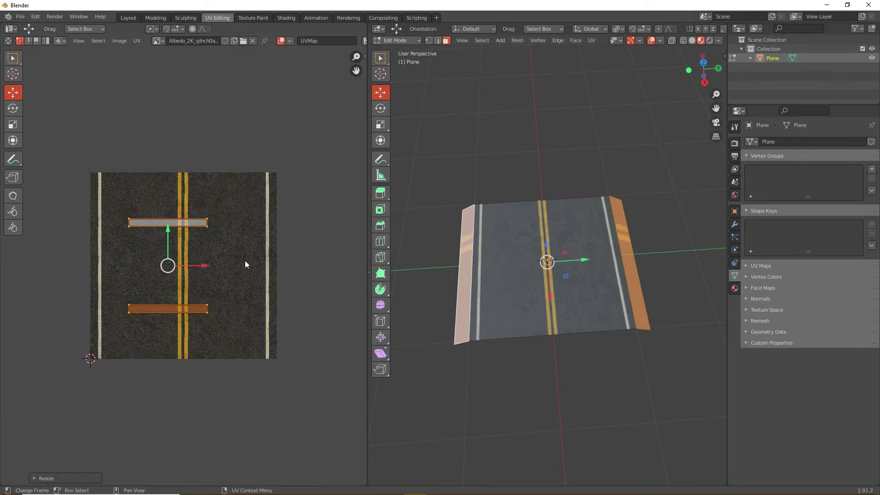
# Rotate the two side face islands a quarter turn and position them on unmarked asphalt between the yellow and white lines
pyautogui.moveTo(204, 269); pyautogui.dragTo(258, 255)
pyautogui.click(13, 140)
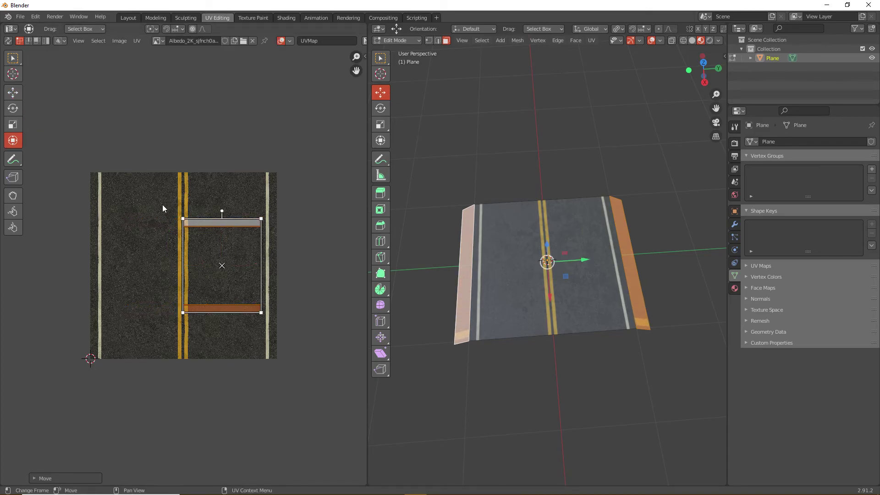
pyautogui.click(13, 108)
pyautogui.moveTo(216, 226); pyautogui.dragTo(167, 277)
pyautogui.click(13, 93)
pyautogui.moveTo(256, 267); pyautogui.dragTo(223, 266)
pyautogui.click(276, 141)
# Examine the textured road and its sloped sides from several angles in the Layout workspace
pyautogui.click(531, 157)
pyautogui.moveTo(547, 204); pyautogui.dragTo(486, 157, button='middle')
pyautogui.click(129, 18)
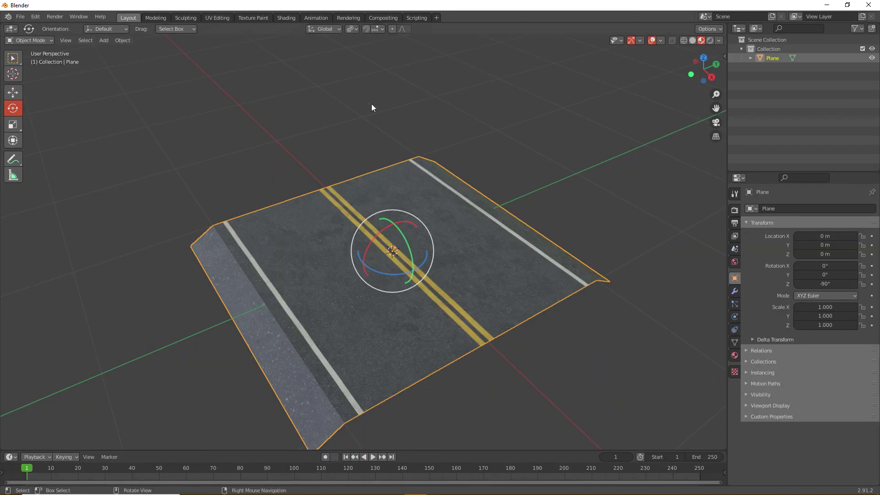
pyautogui.hotkey('alt', 'a')
pyautogui.moveTo(531, 260); pyautogui.dragTo(460, 233, button='middle')
pyautogui.click(456, 247)
pyautogui.click(560, 226)
pyautogui.click(411, 210)
pyautogui.click(591, 243)
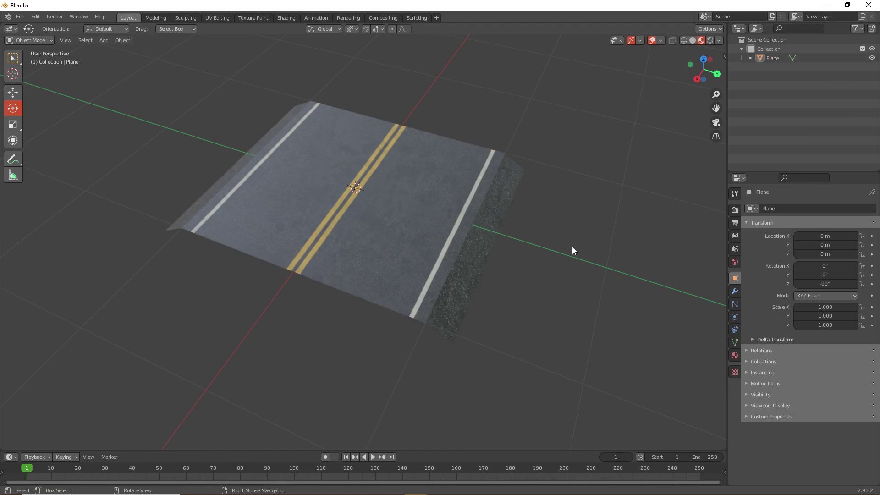
pyautogui.moveTo(572, 240); pyautogui.dragTo(557, 274, button='middle')
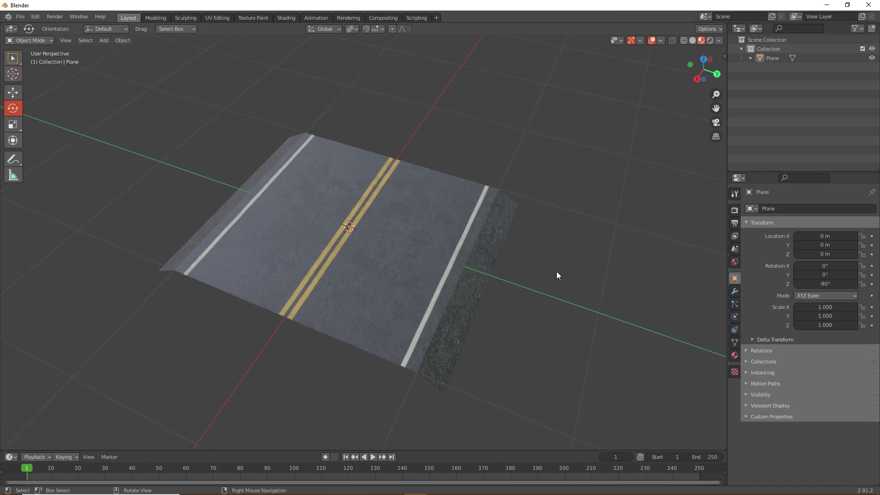